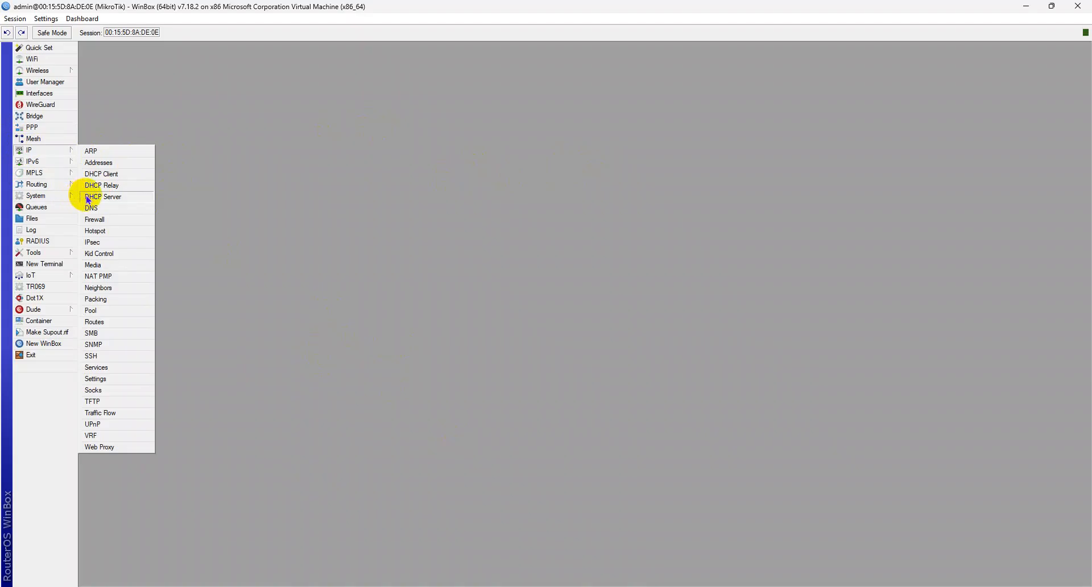
Open the DHCP server settings and start the DHCP Setup wizard.
left_click(93, 200)
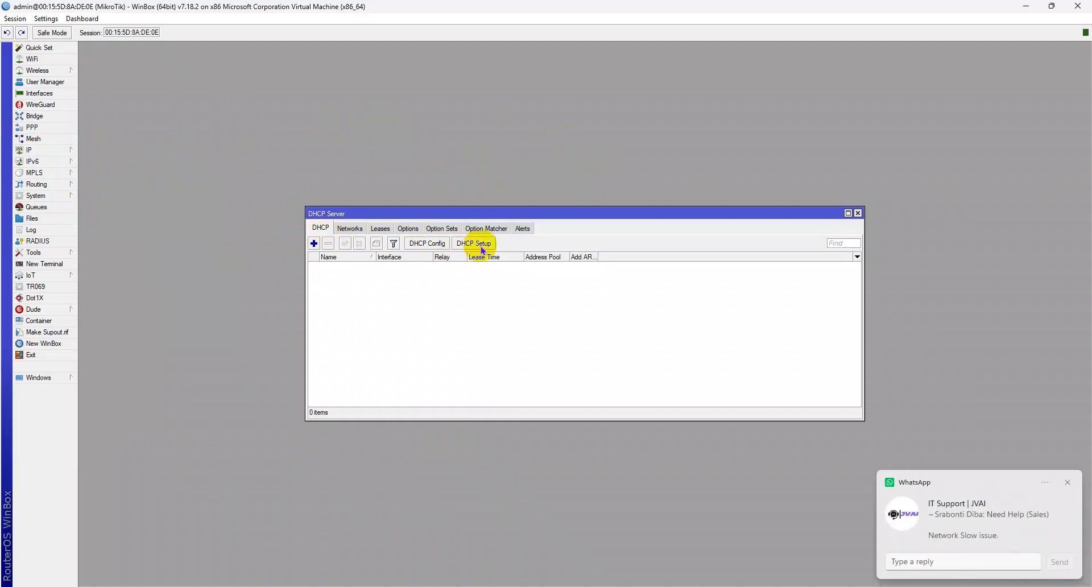
left_click(1067, 482)
left_click(483, 244)
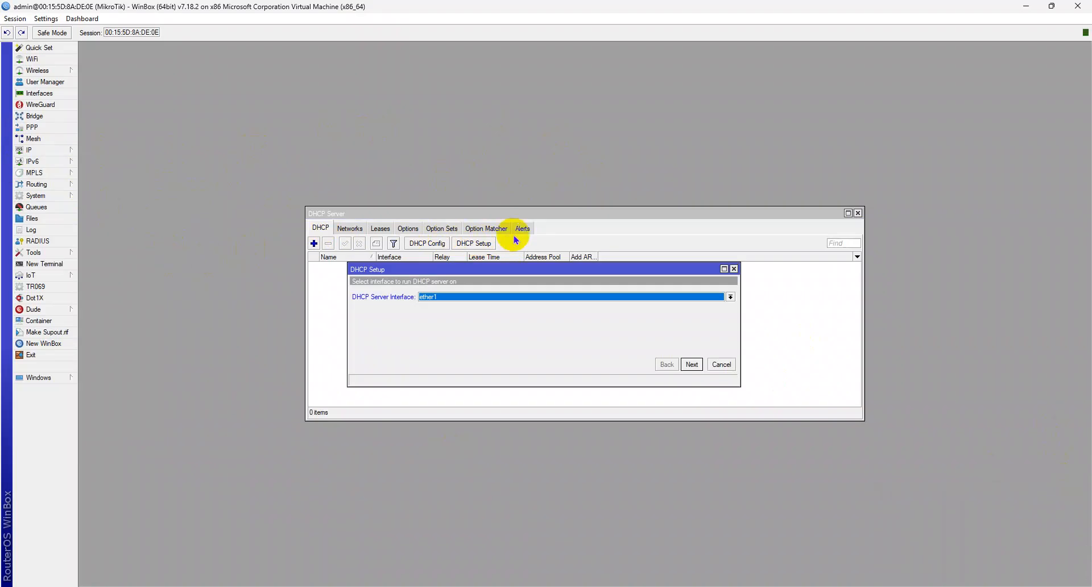
left_click_drag(482, 268, 444, 268)
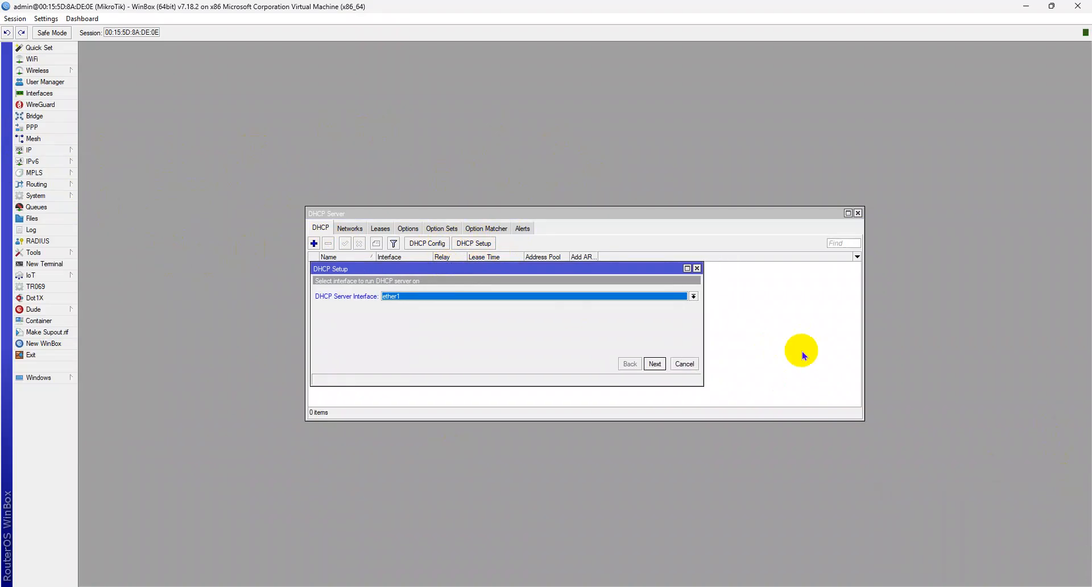
left_click_drag(703, 285, 734, 285)
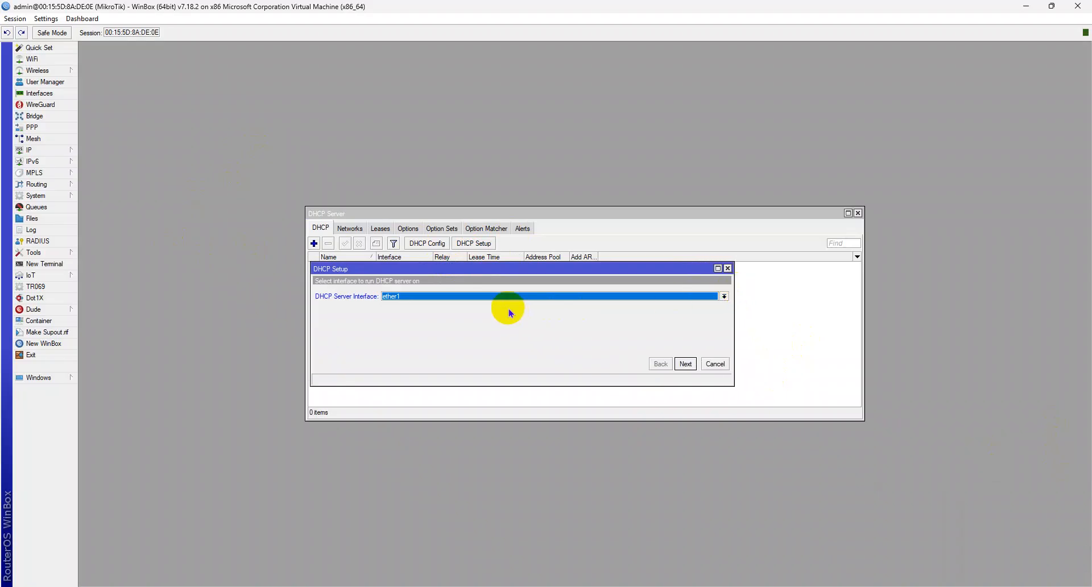
Choose ether2 as the DHCP server interface and continue the setup.
left_click(511, 296)
left_click(343, 335)
left_click(413, 298)
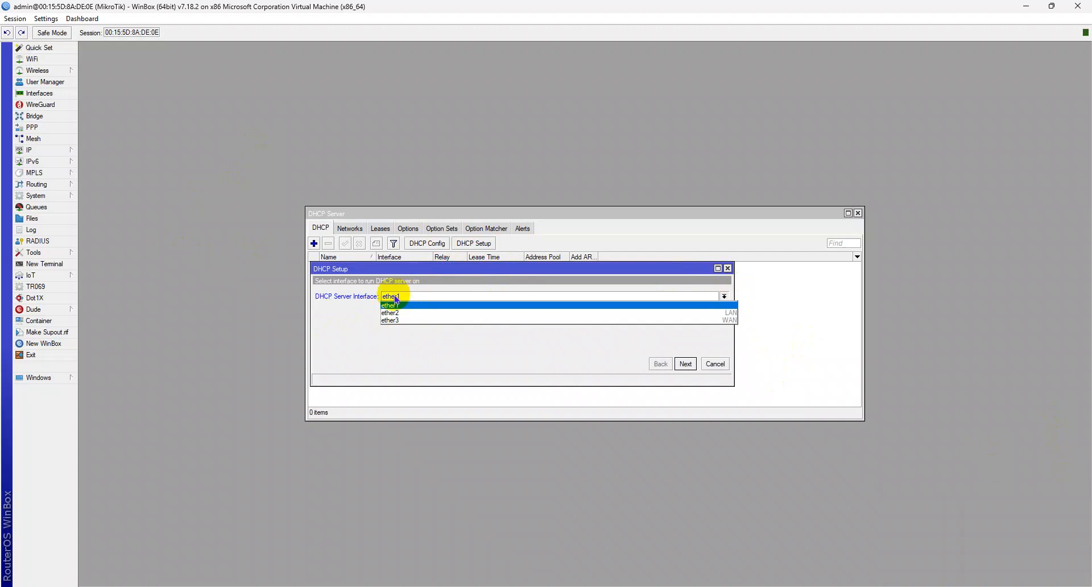
left_click(349, 305)
left_click(416, 297)
left_click(355, 308)
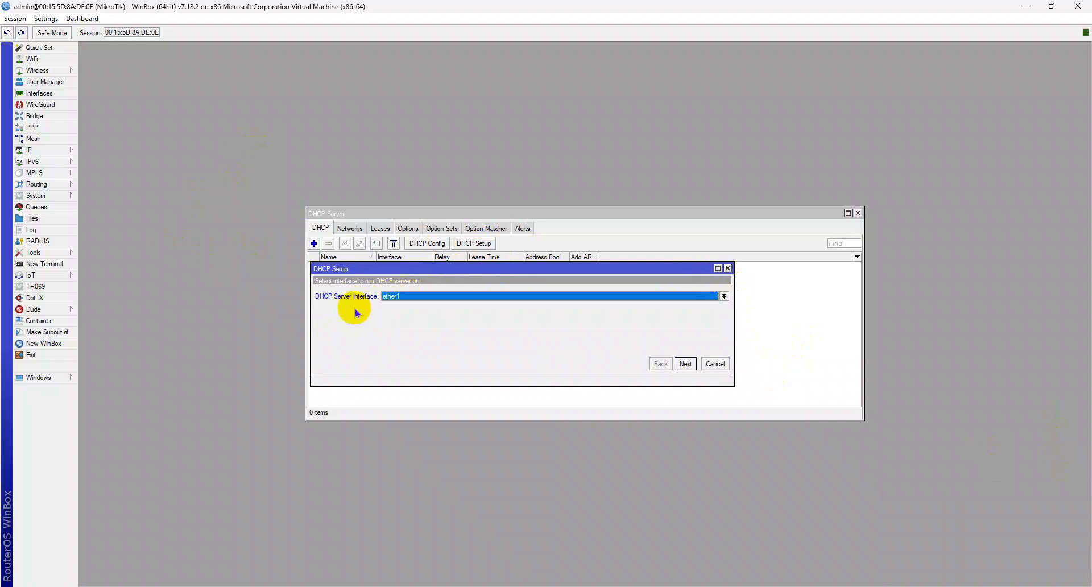
left_click(410, 297)
left_click(410, 313)
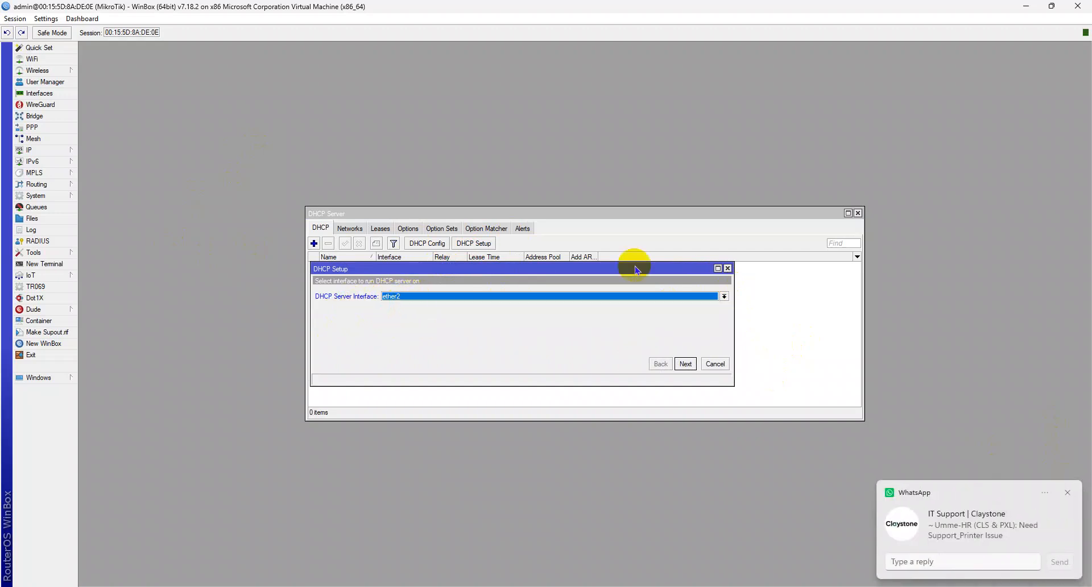
left_click(1067, 492)
left_click(686, 364)
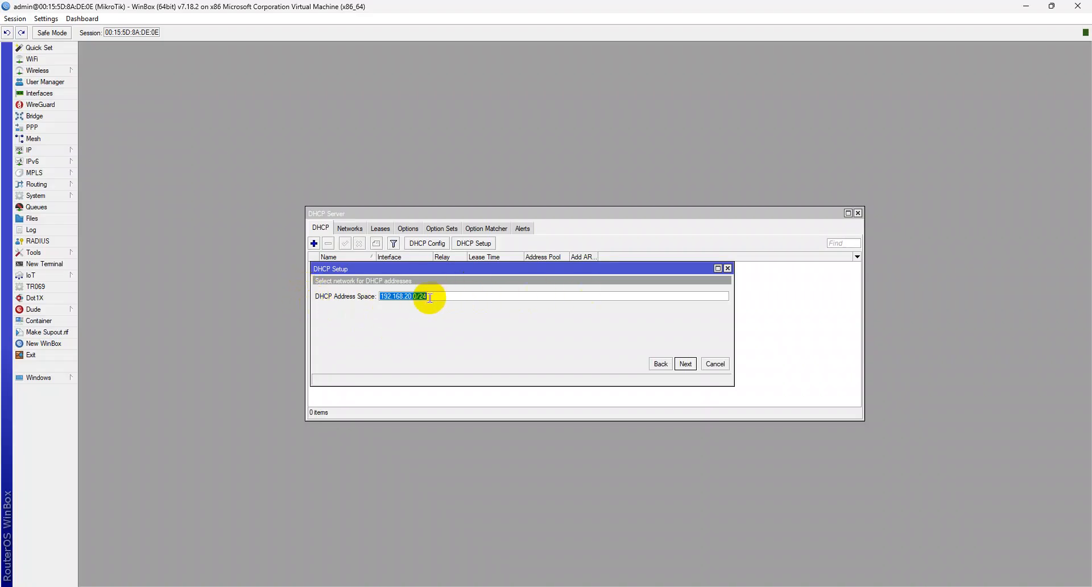
Accept 192.168.20.0/24 as the DHCP address space and 192.168.20.1 as the network's gateway.
left_click(685, 364)
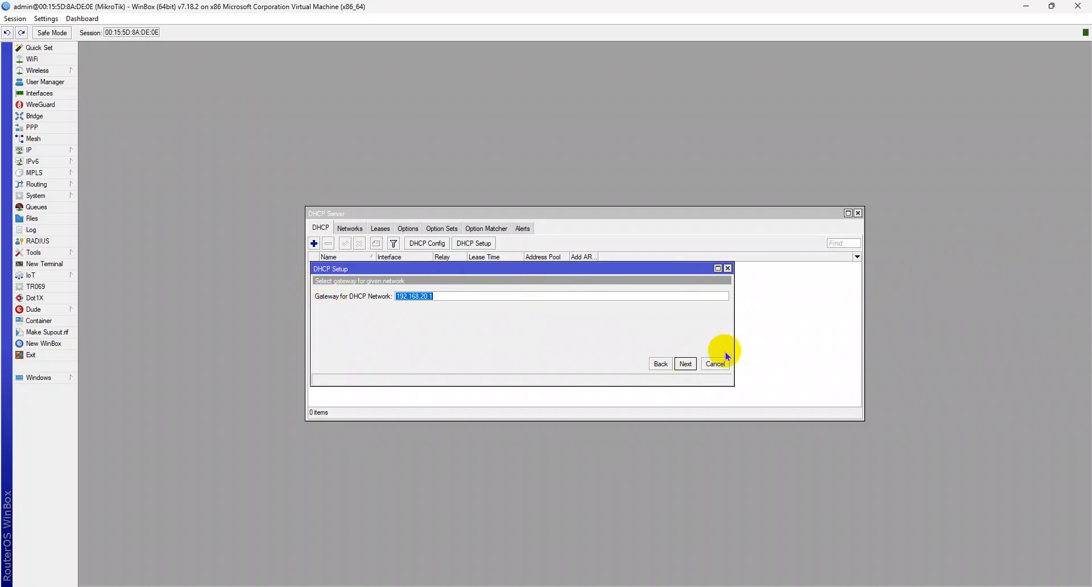
left_click(684, 366)
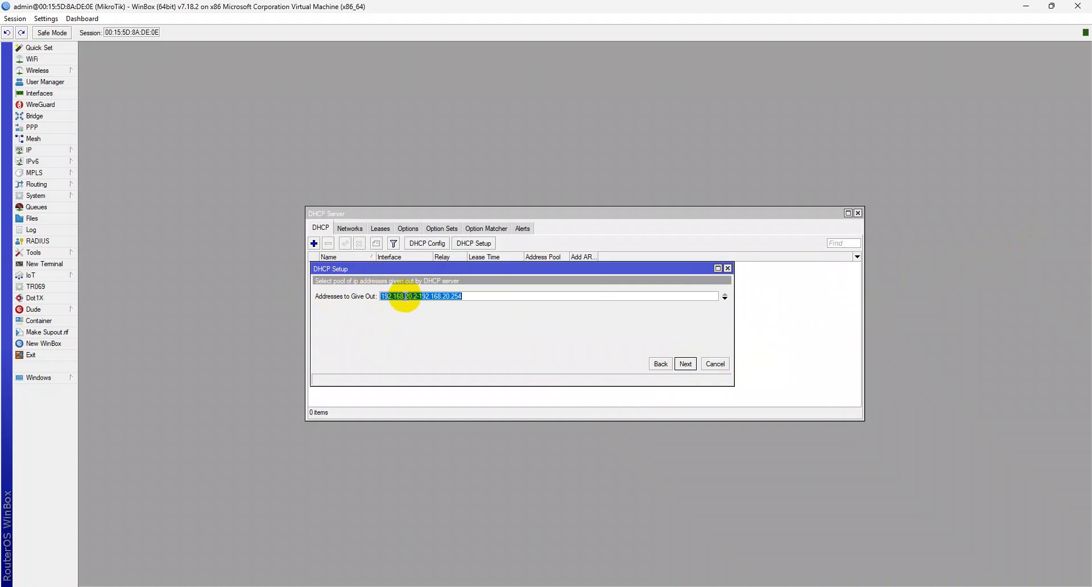
Set the addresses to give out to 192.168.20.200-192.168.20.254 and continue the setup.
left_click(469, 296)
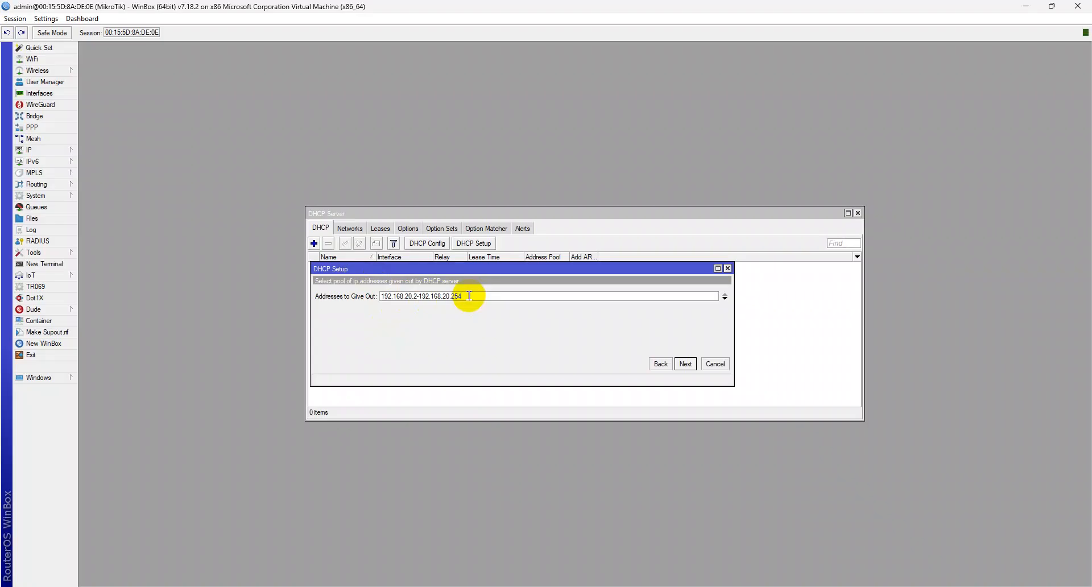
type("00")
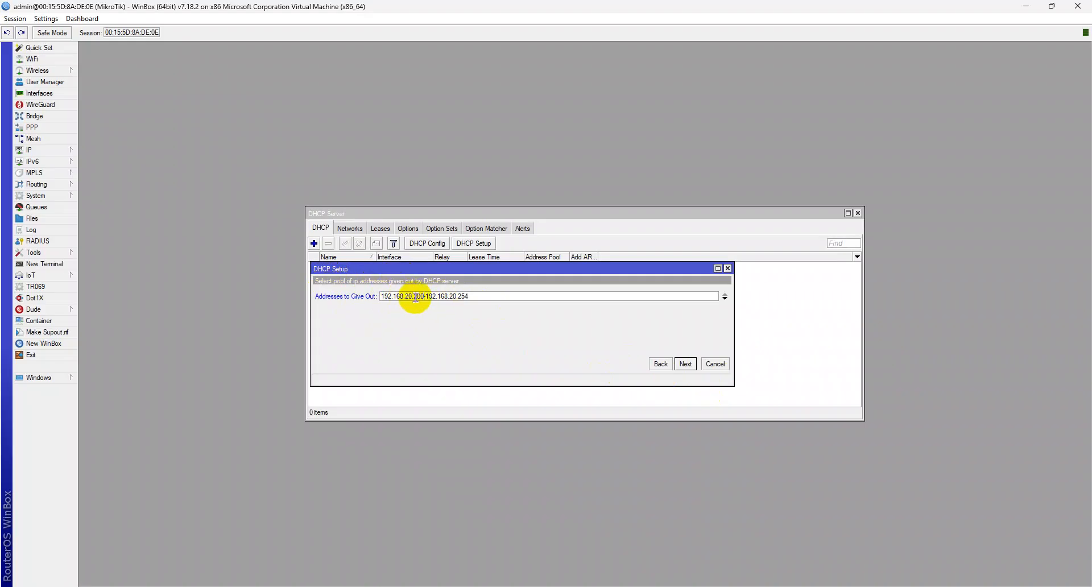
left_click(693, 364)
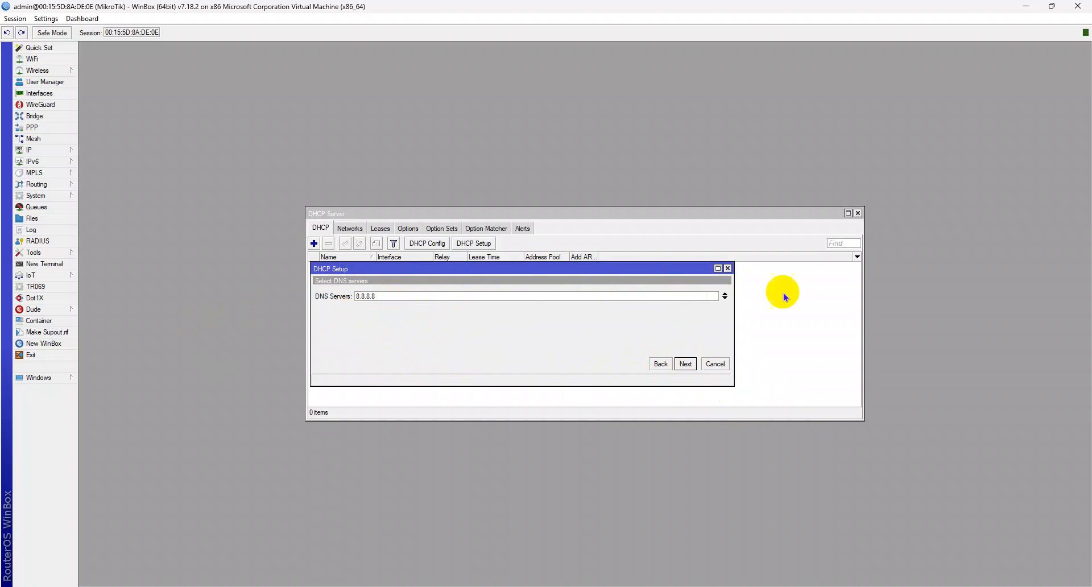
Add 1.1.1.1 as a second DNS server alongside 8.8.8.8 and continue the setup.
left_click(725, 298)
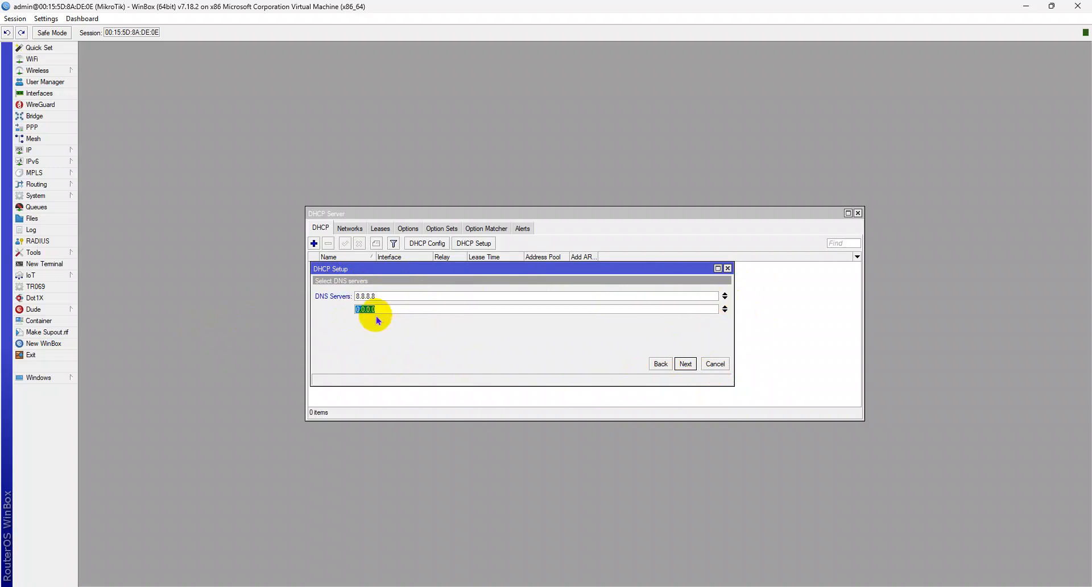
type("1.1.1.1")
left_click(685, 364)
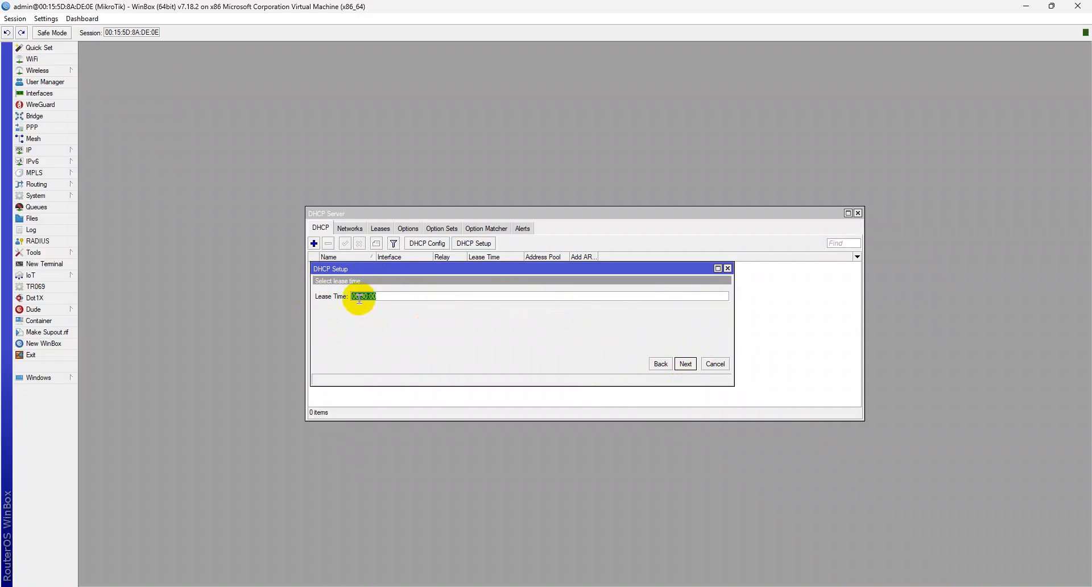
Set the DHCP lease time to 03:00:00 and complete the DHCP setup.
left_click(356, 296)
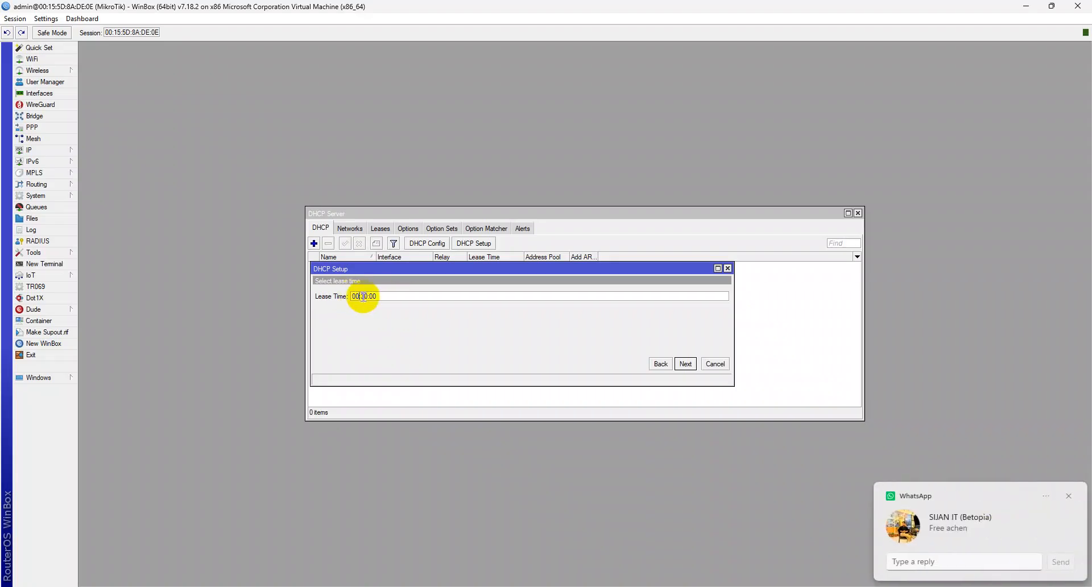
left_click(1068, 496)
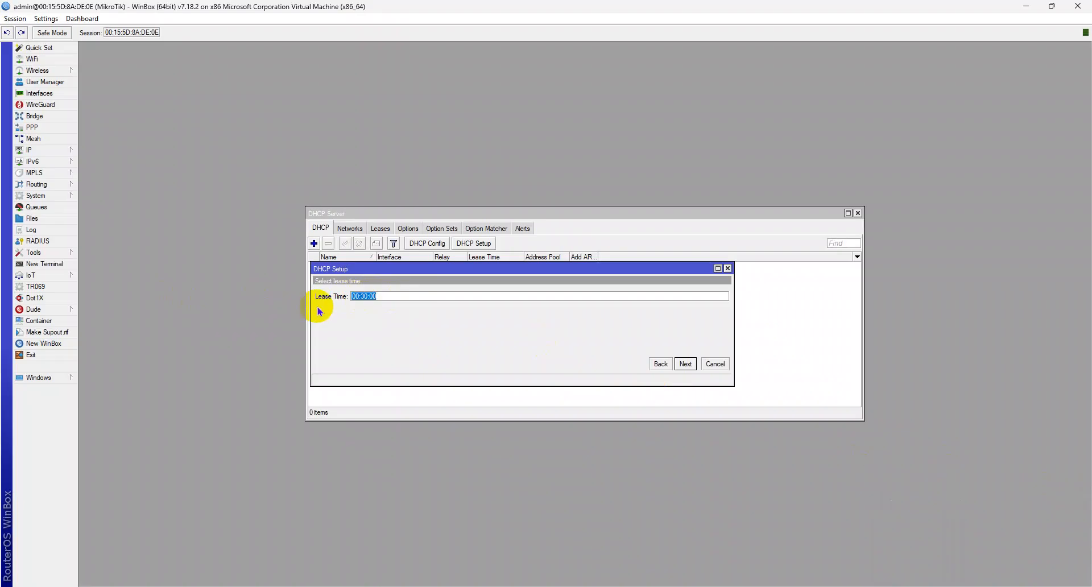
left_click(359, 296)
key("BackSpace")
type("3")
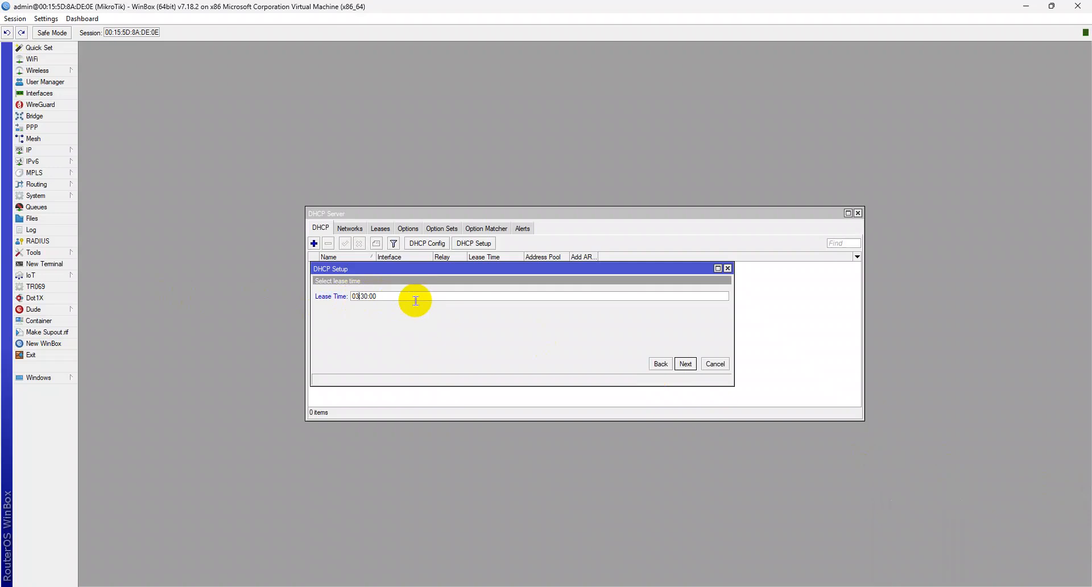
left_click(368, 296)
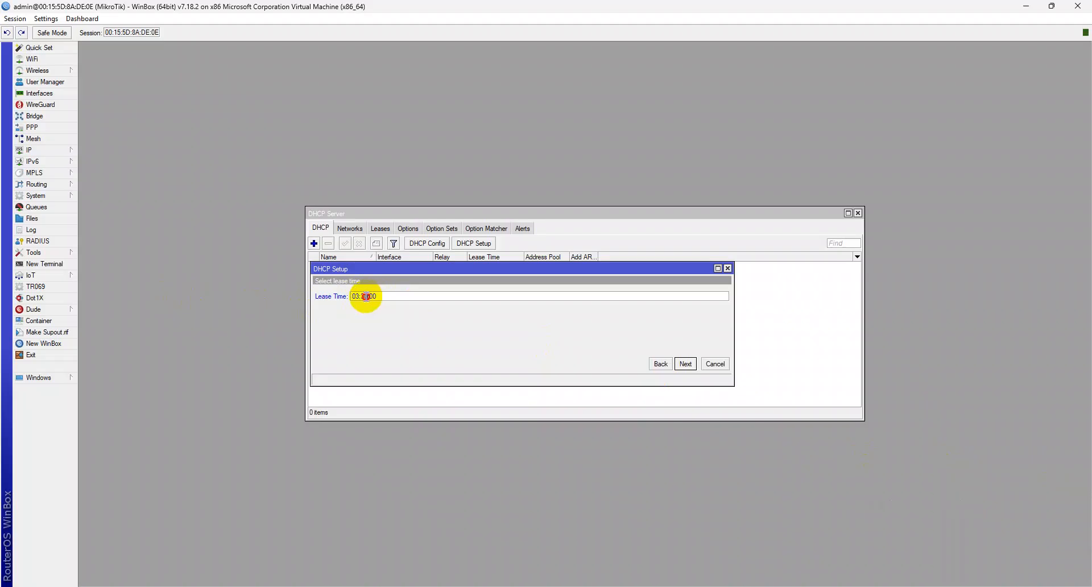
key("BackSpace")
type("0")
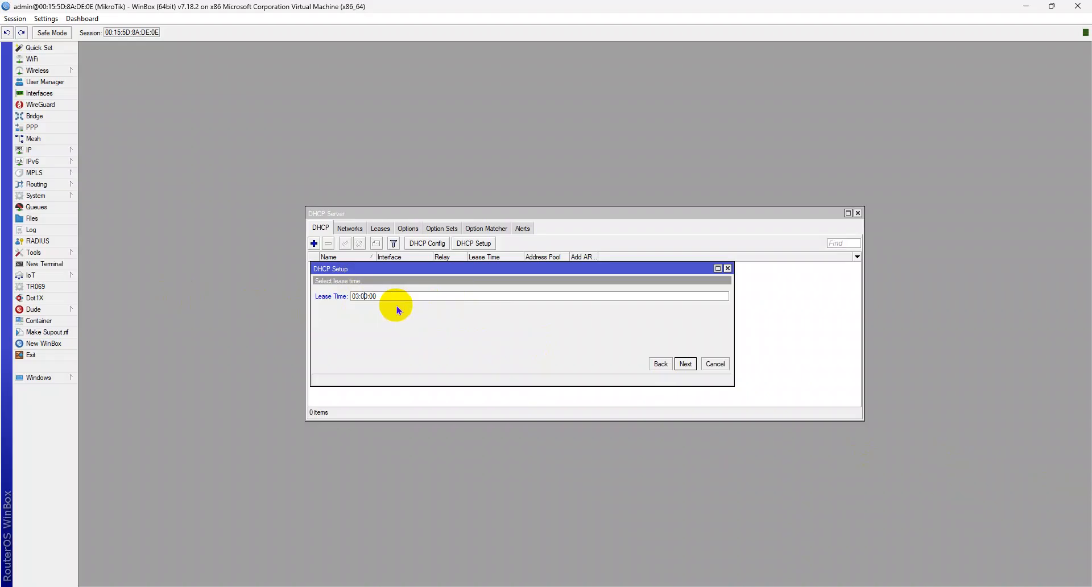
left_click(685, 365)
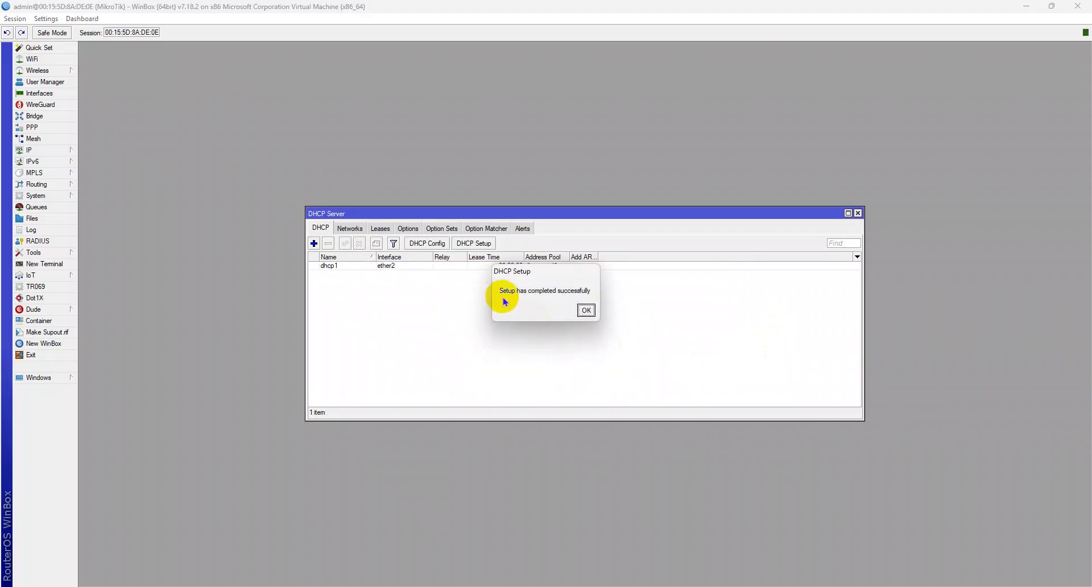
left_click(585, 310)
Review the new ether2 entry in the DHCP server list, including after reopening it, and close the list.
left_click_drag(863, 229, 1022, 229)
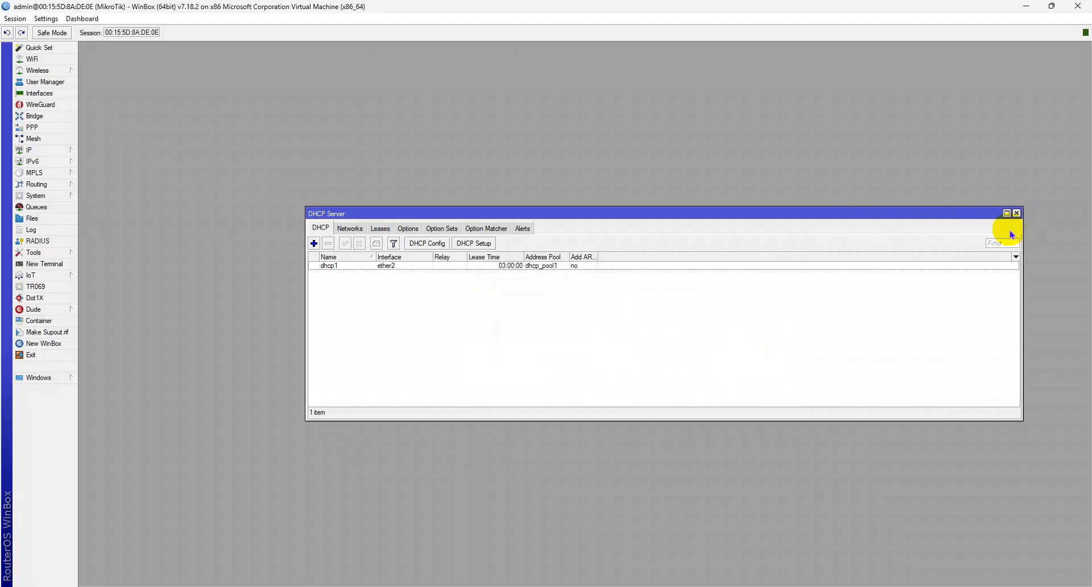
left_click_drag(501, 215, 440, 181)
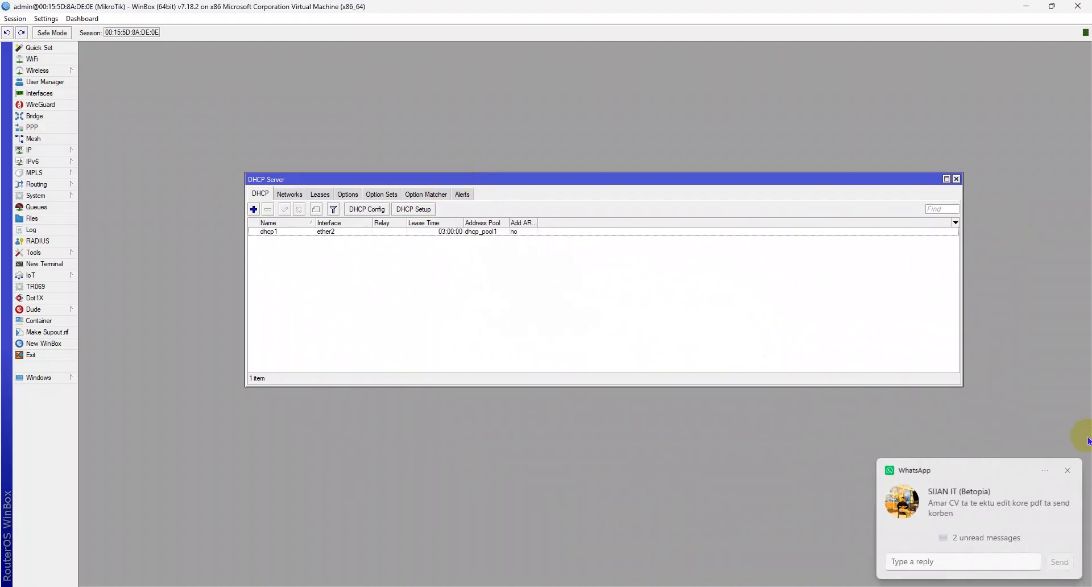
left_click(1067, 470)
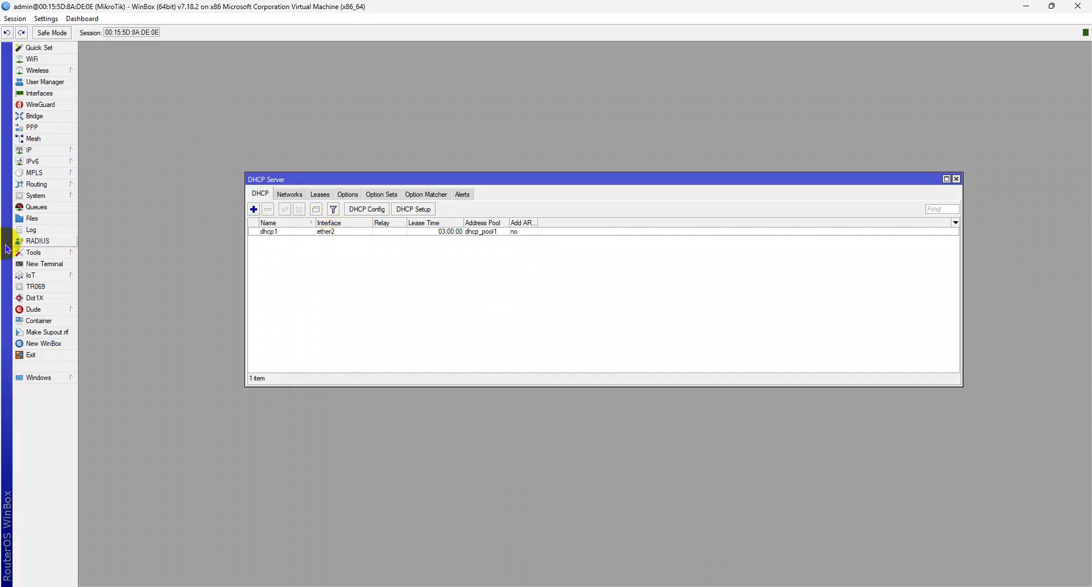
left_click(956, 179)
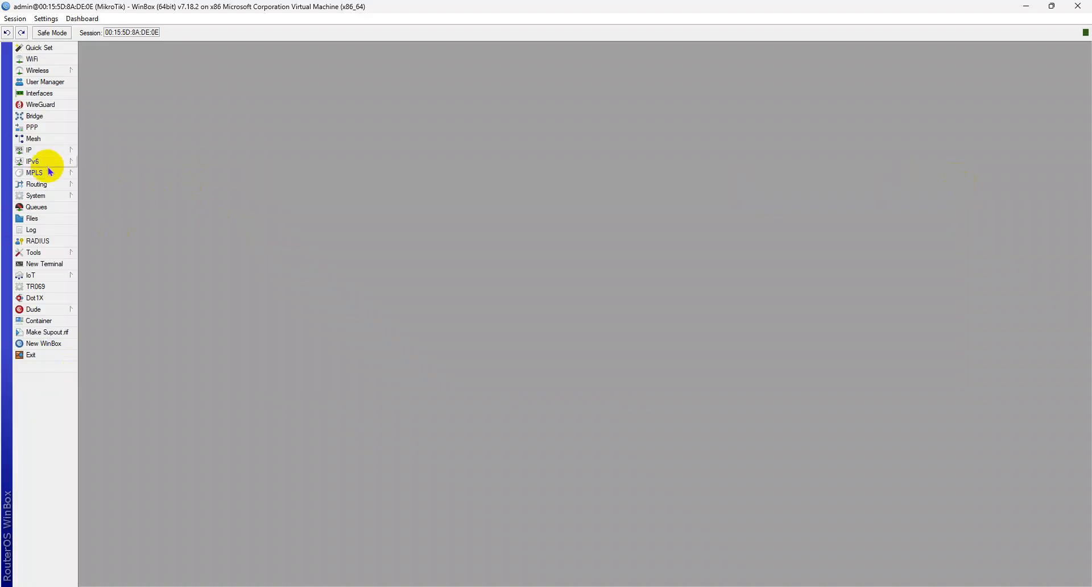
left_click(35, 149)
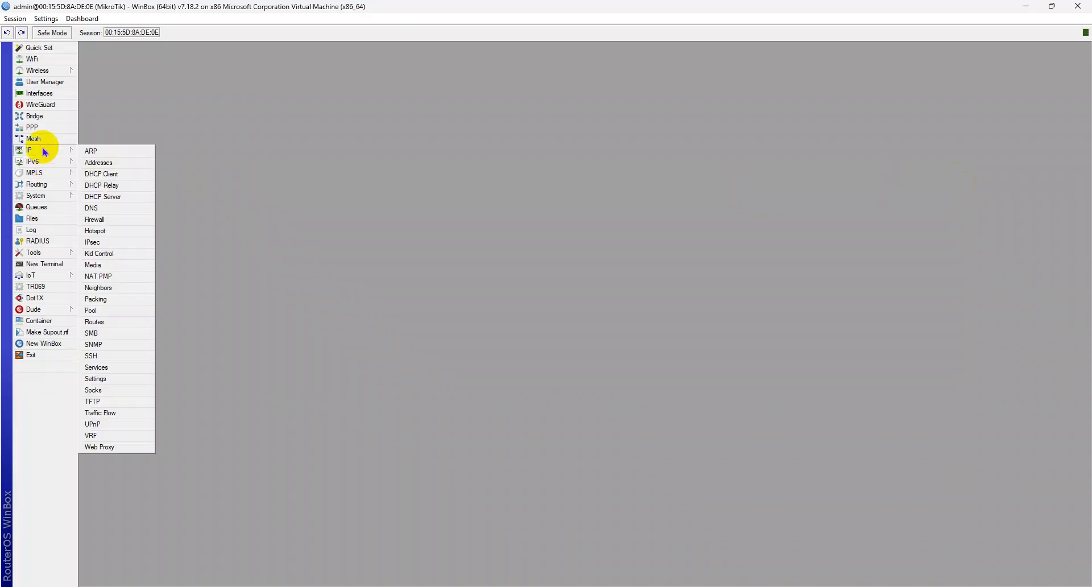
left_click(105, 197)
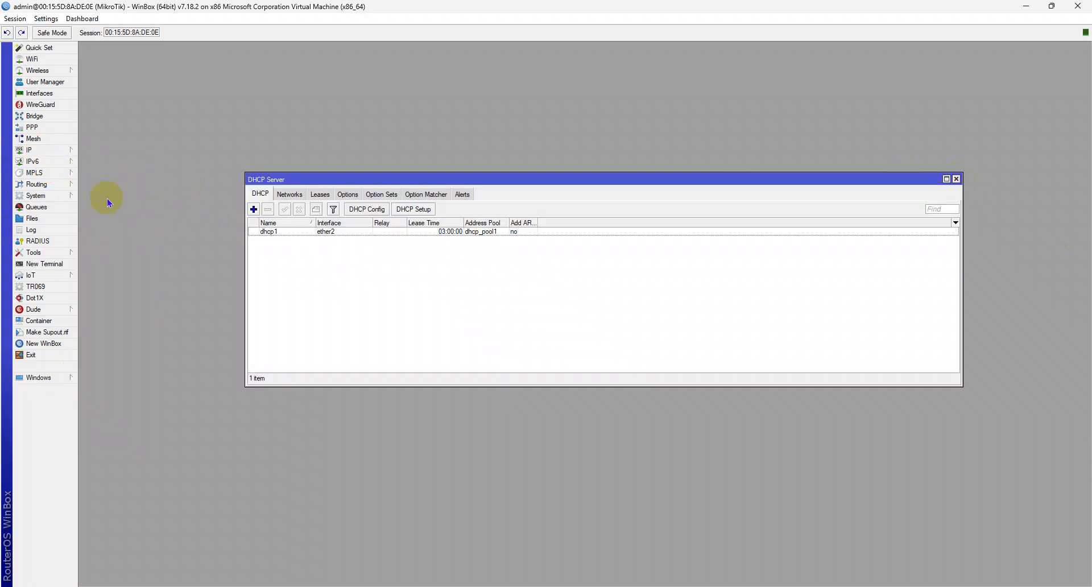
left_click(956, 179)
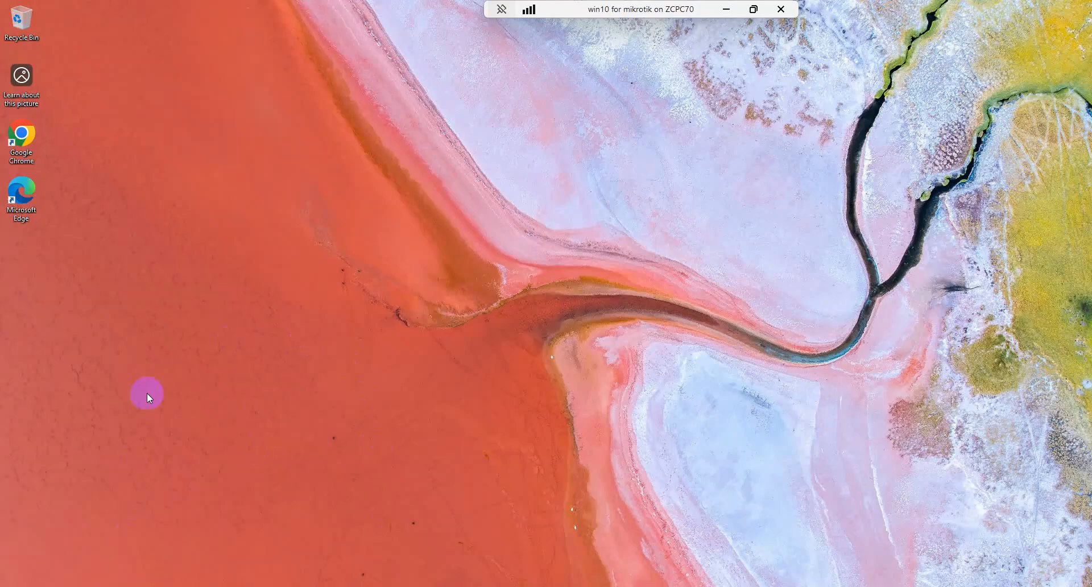
On the Windows 10 virtual machine, set the Ethernet adapter's TCP/IPv4 properties to obtain the IP and DNS server addresses automatically.
key("super+r")
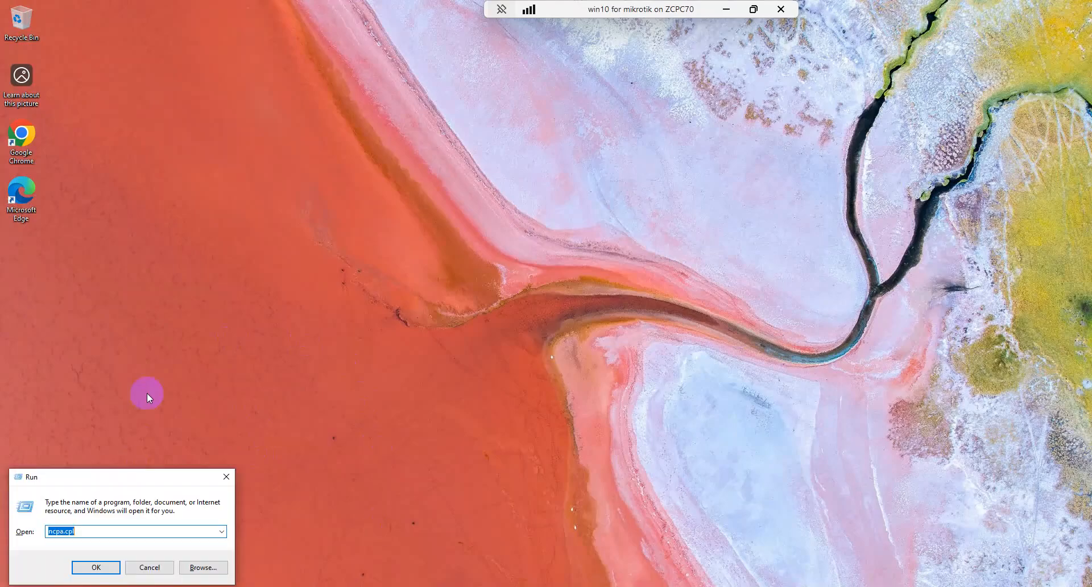
key("Return")
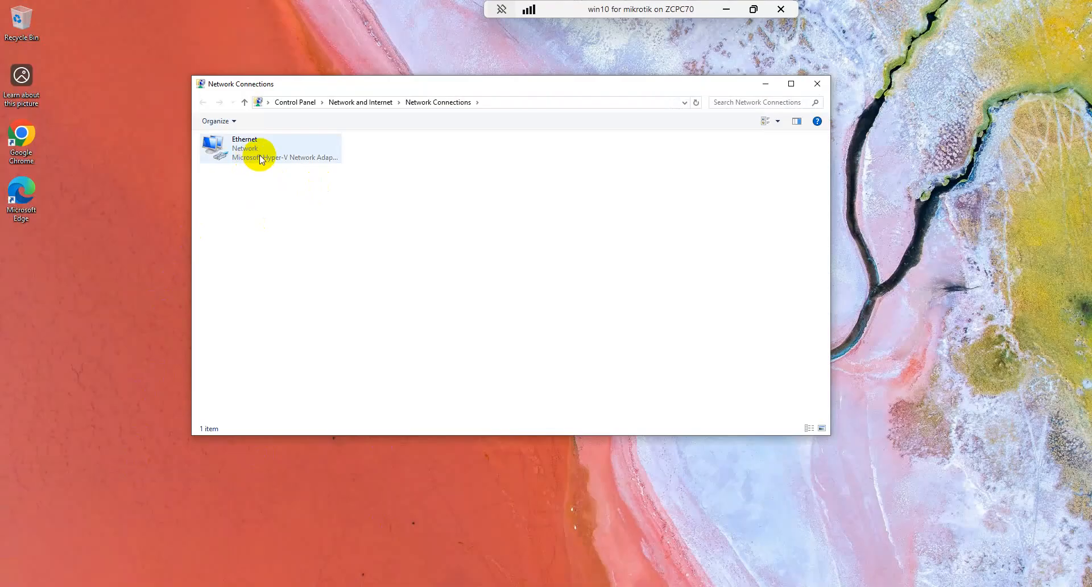
right_click(259, 155)
left_click(297, 263)
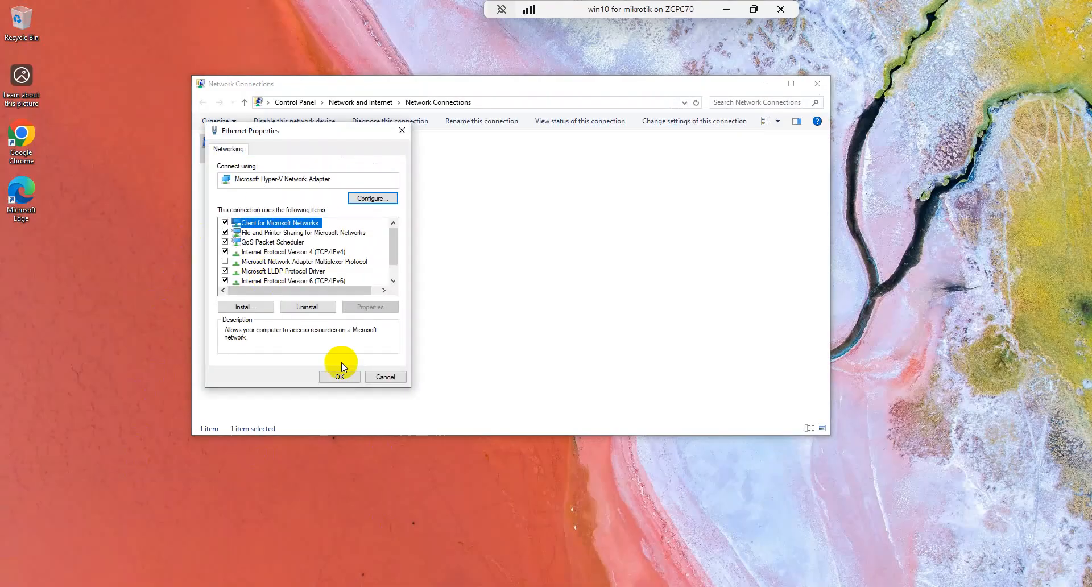
left_click(293, 252)
left_click(370, 307)
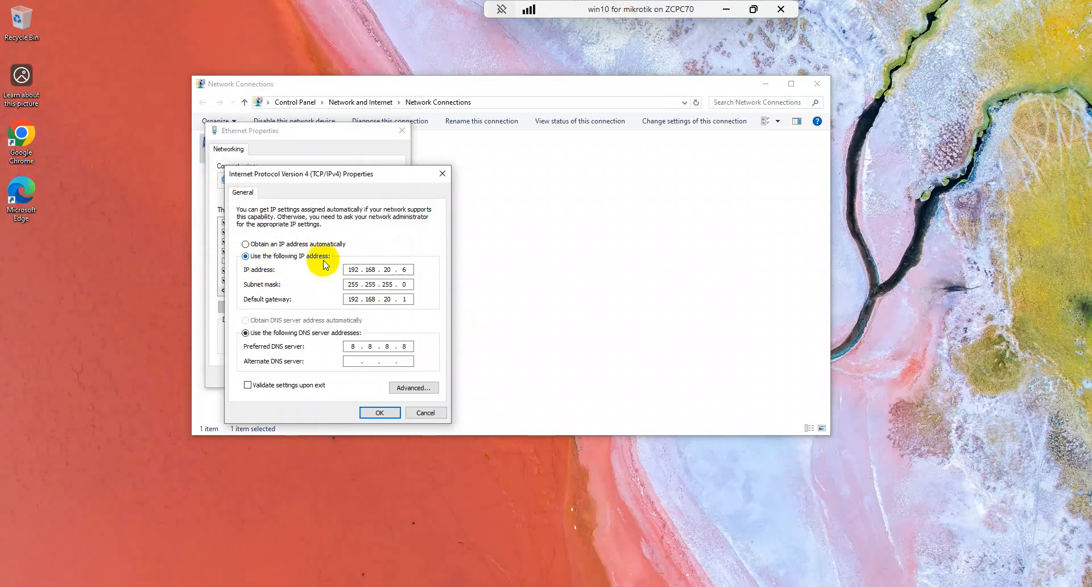
left_click(245, 245)
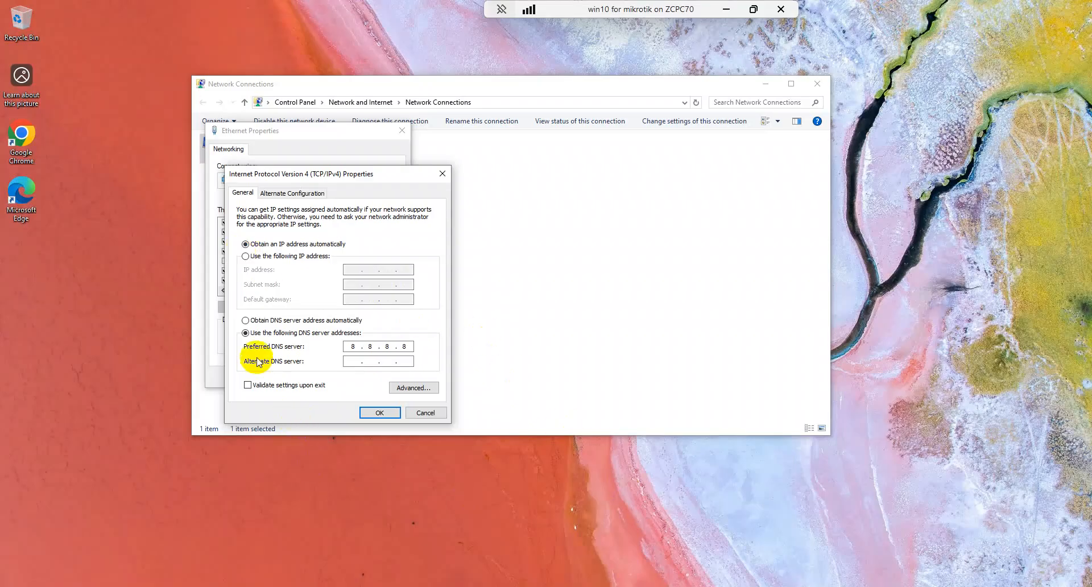
left_click(245, 320)
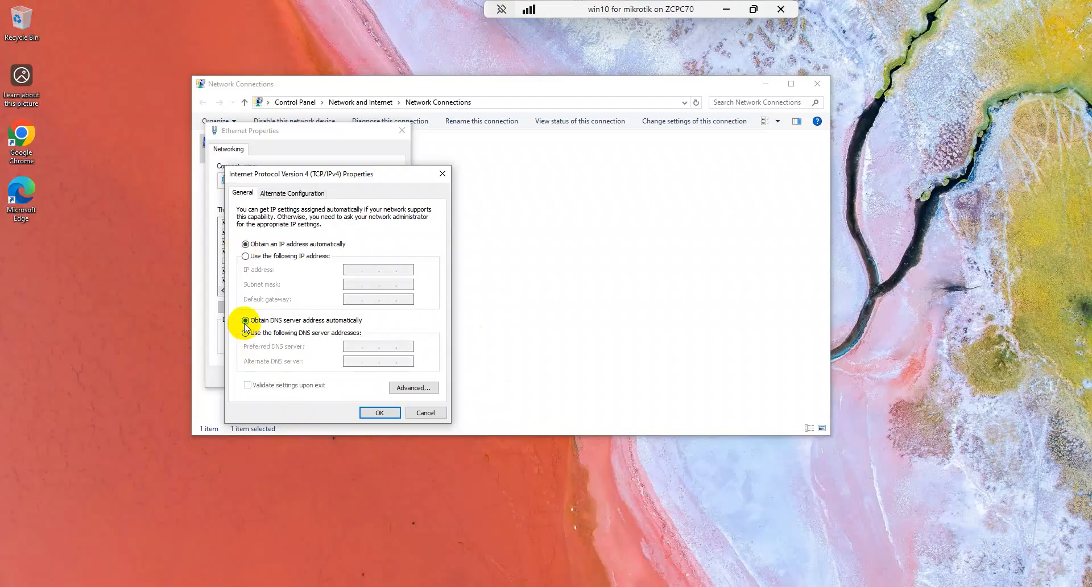
left_click(367, 411)
left_click(338, 377)
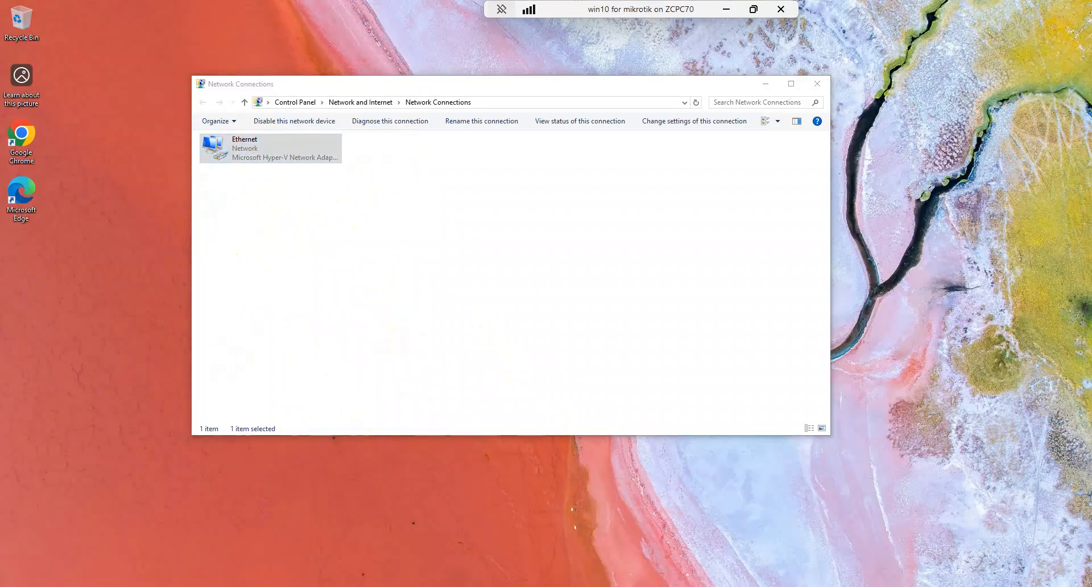
key("super+s")
type("c")
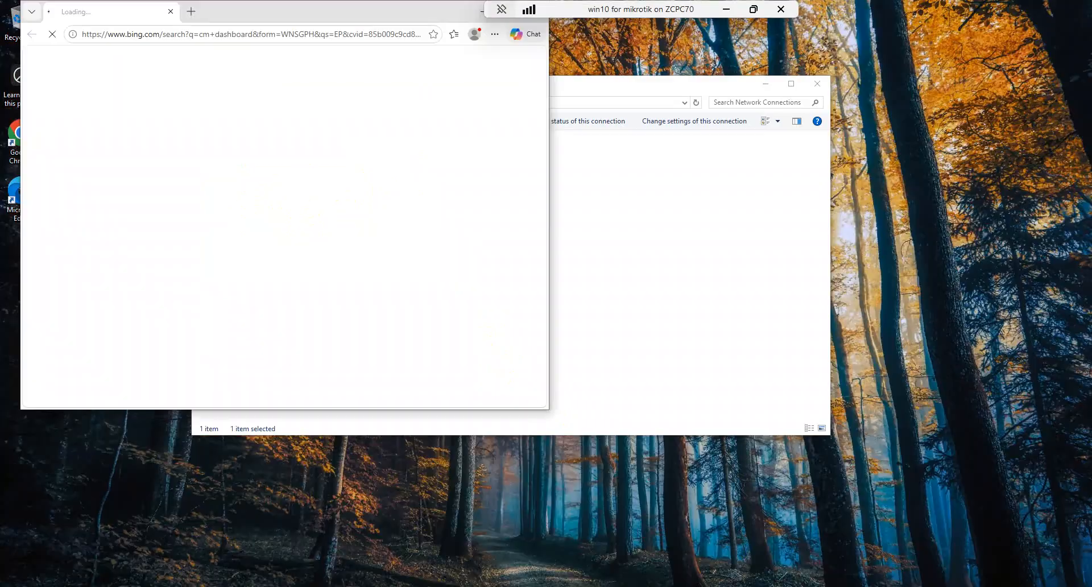
left_click_drag(422, 13, 424, 69)
left_click(528, 71)
Run ipconfig in a Command Prompt to check the IPv4 address assigned to the Ethernet adapter, and close the prompt.
key("super")
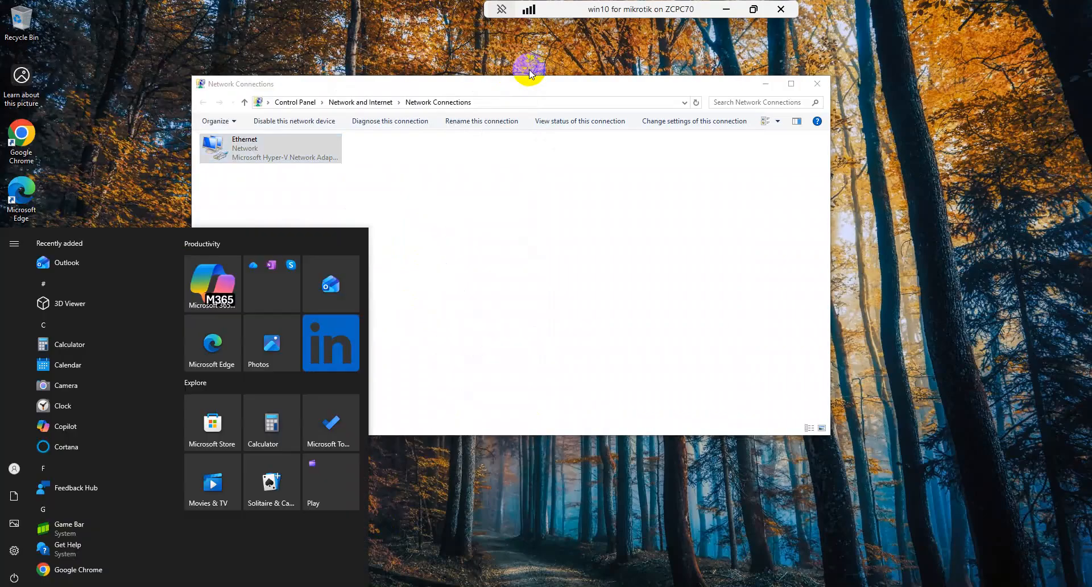
type("cmd")
key("Return")
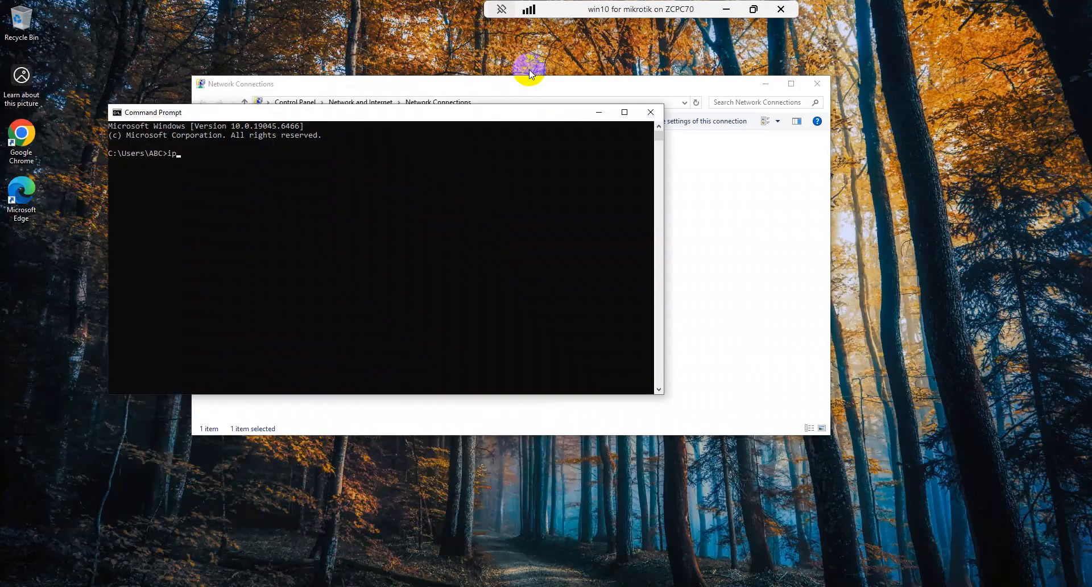
type("ipconfig")
key("Return")
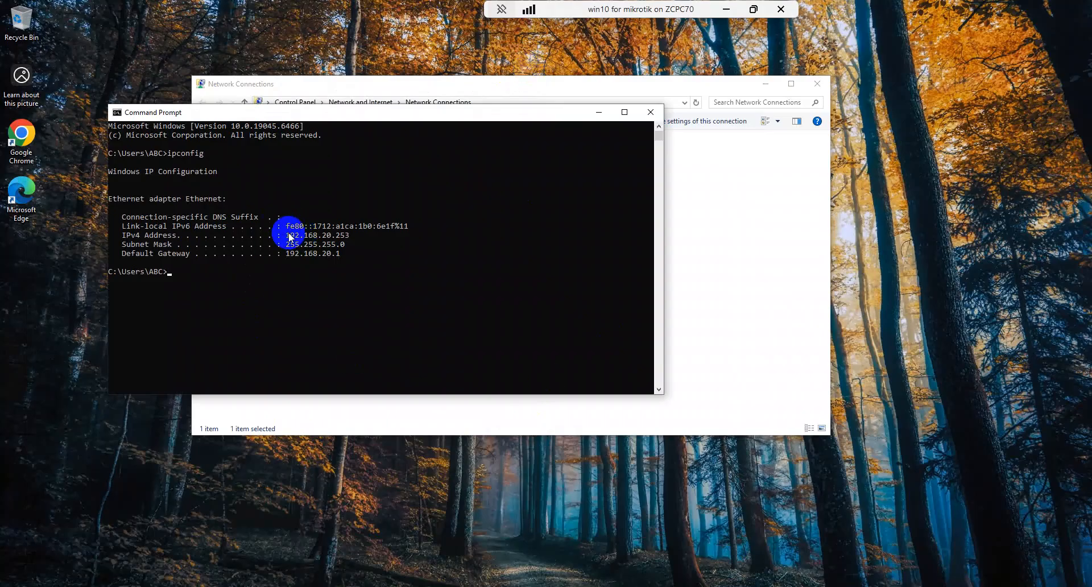
left_click_drag(284, 234, 351, 235)
left_click(204, 273)
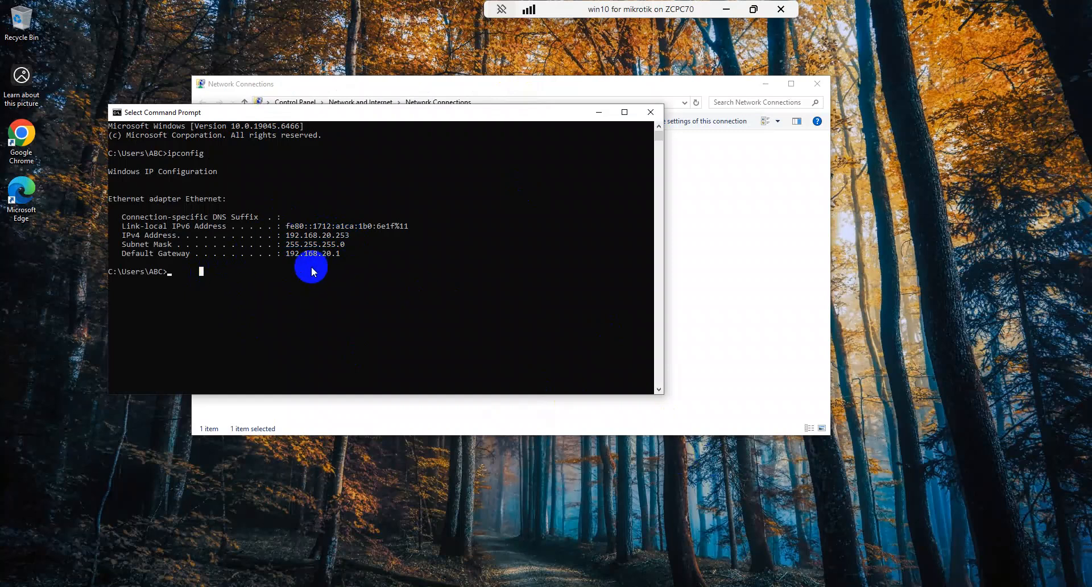
left_click(651, 112)
Switch the Ethernet adapter's TCP/IPv4 settings to a manual address: IP 192.168.20.100, subnet mask 255.255.255.0, default gateway 192.168.20.1.
right_click(247, 159)
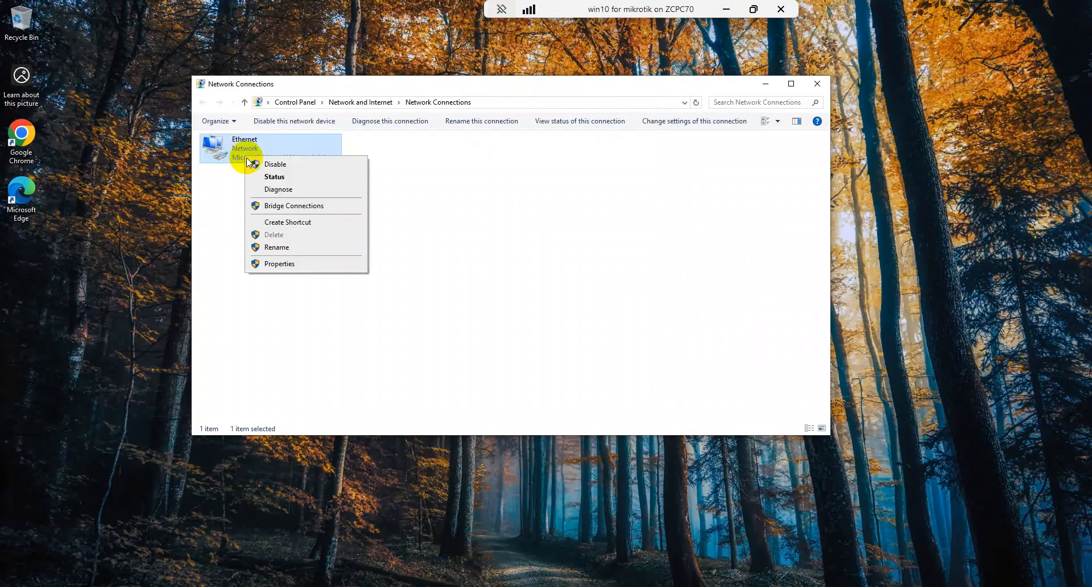
left_click(279, 263)
left_click(325, 251)
left_click(370, 306)
left_click(245, 255)
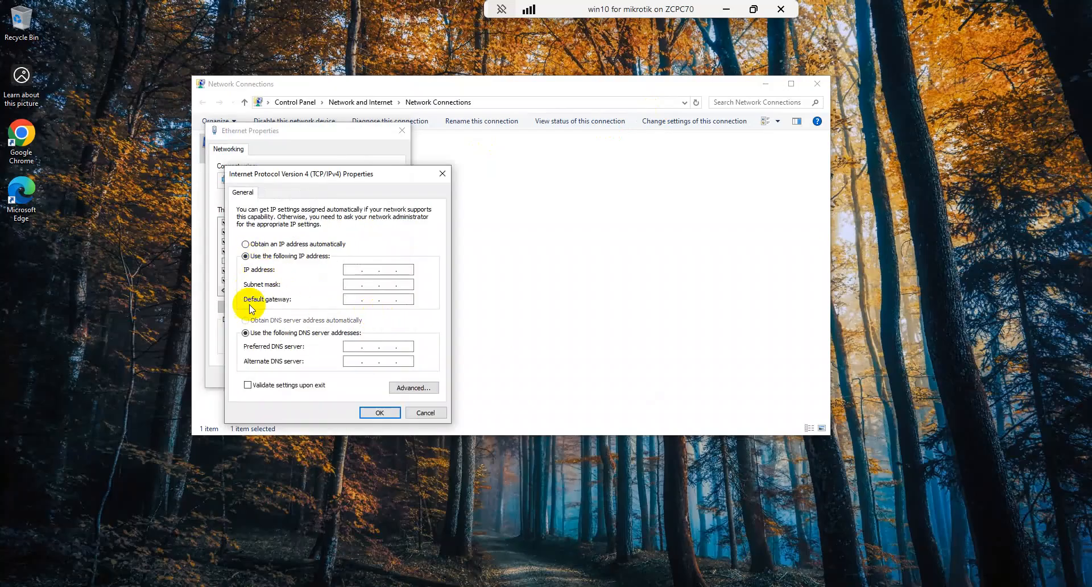
left_click(353, 269)
type("192 . 168 . 20 .")
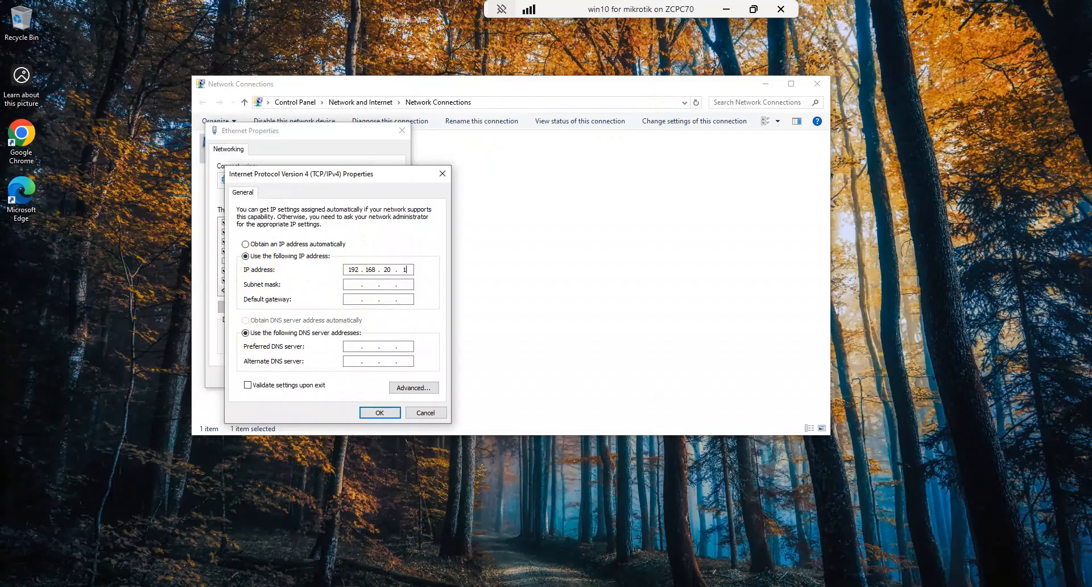
key("Tab")
key("Tab")
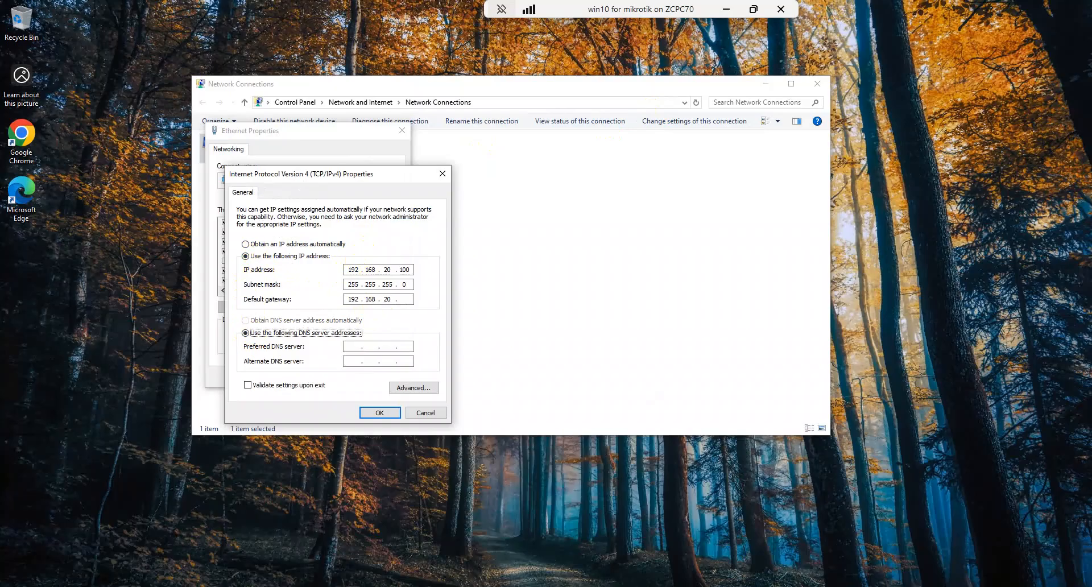
left_click(408, 298)
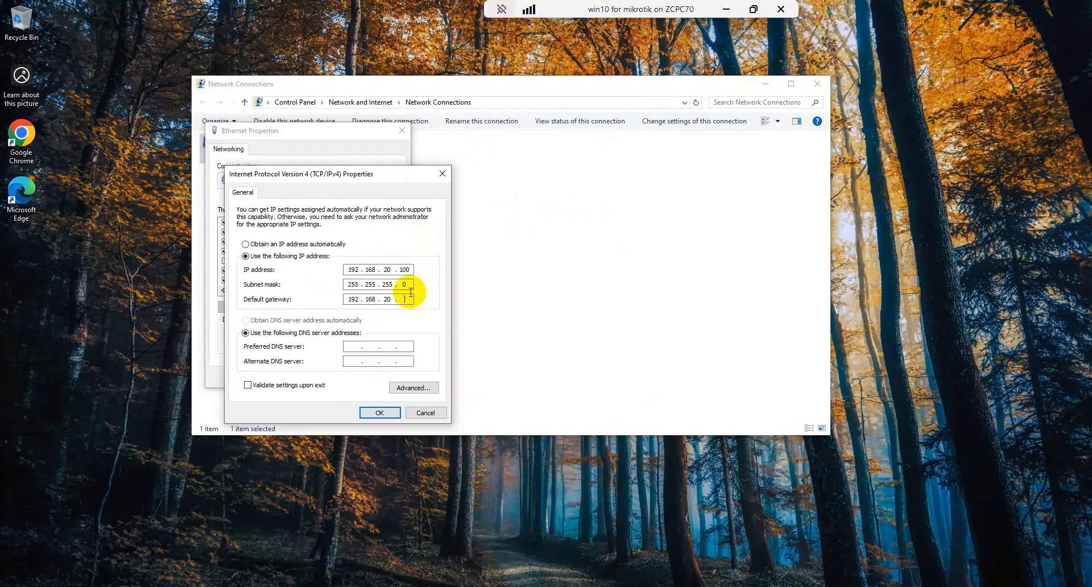
type("1")
Set the preferred DNS server to 8.8.8.8 and the alternate to 1.1.1.1, and apply the adapter settings.
left_click(353, 345)
type("8 . 8 . ")
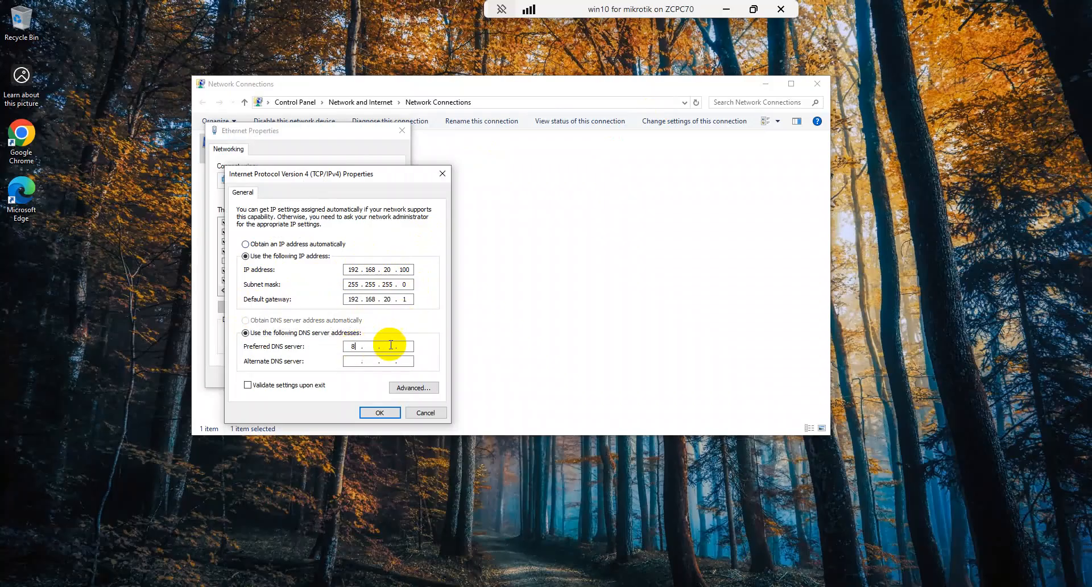
type("8 . 8")
left_click(355, 359)
type("1 . 1 . 1 .")
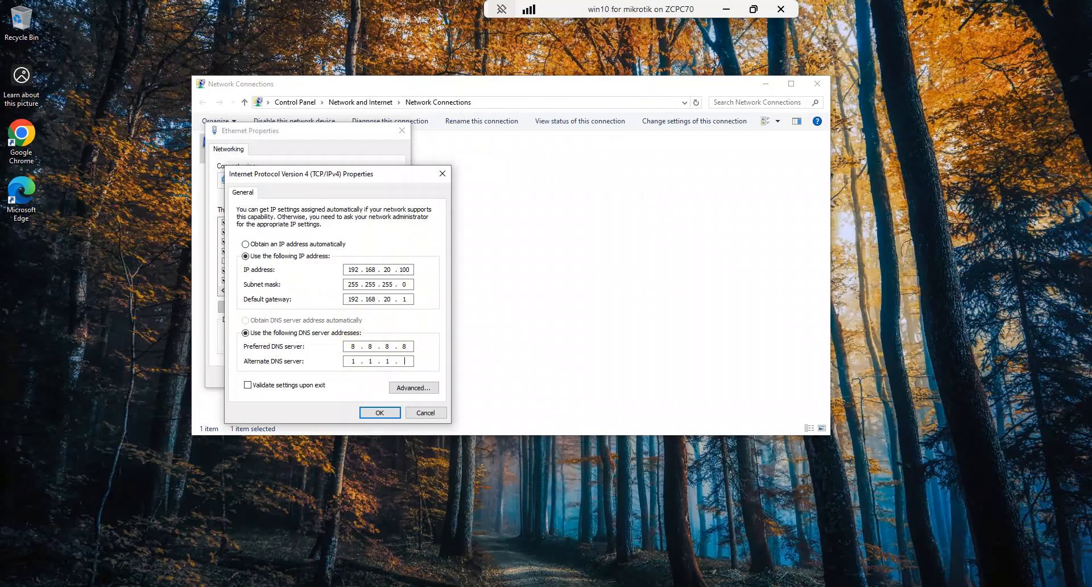
left_click(380, 413)
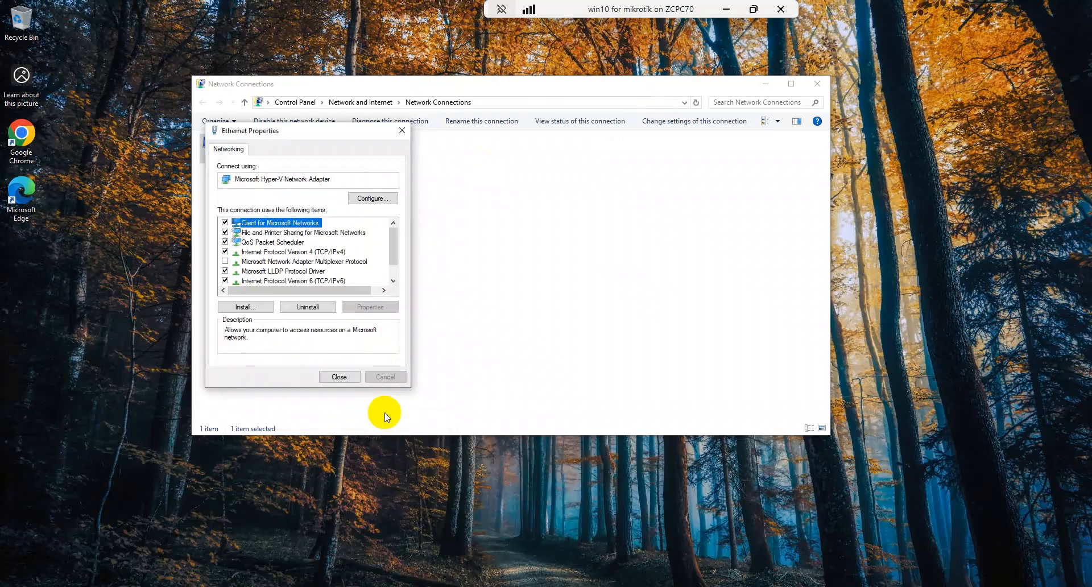
left_click(340, 377)
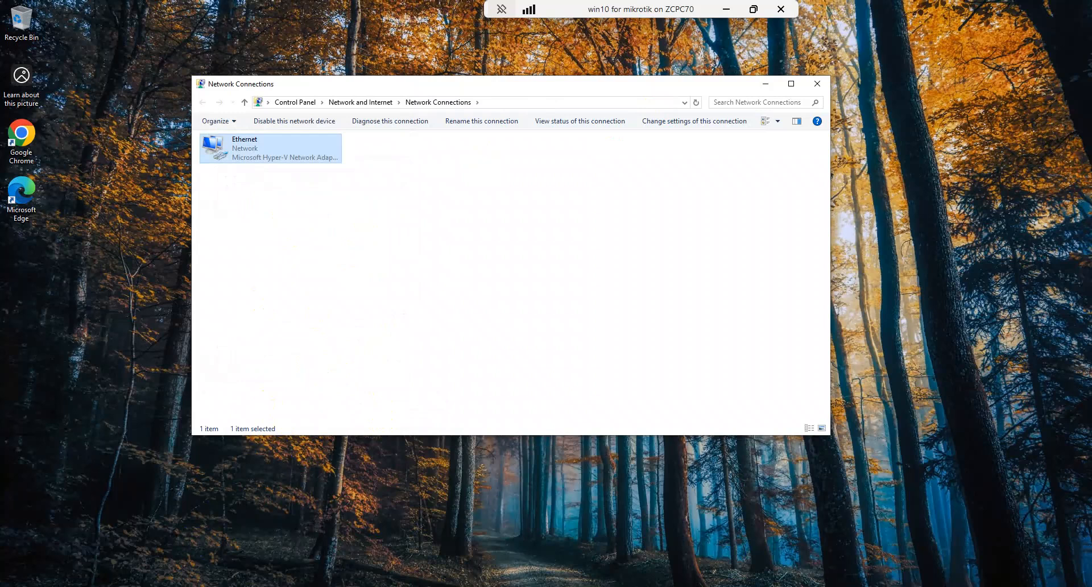
Run ipconfig in a new Command Prompt and examine the Ethernet adapter's IPv4 address, subnet mask and default gateway.
key("super")
type("cmd")
key("Return")
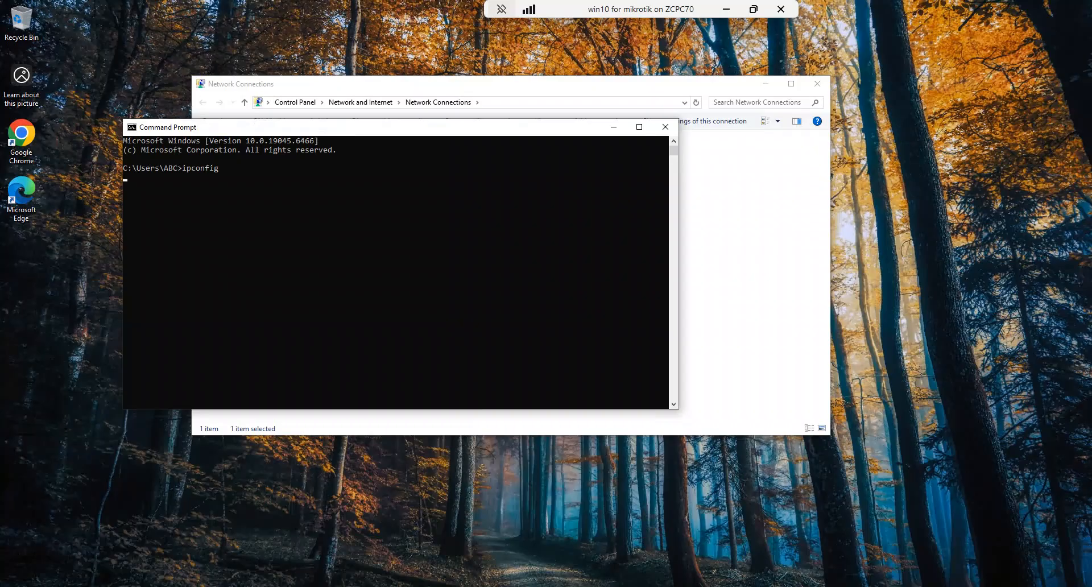
left_click_drag(294, 234, 370, 270)
left_click(357, 295)
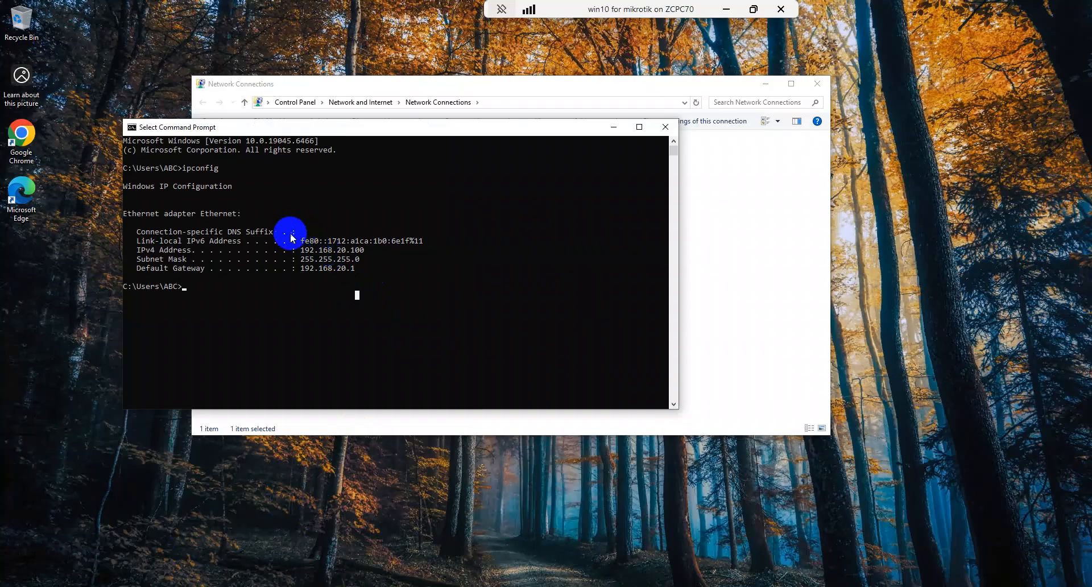
left_click_drag(291, 235, 349, 268)
left_click(362, 277)
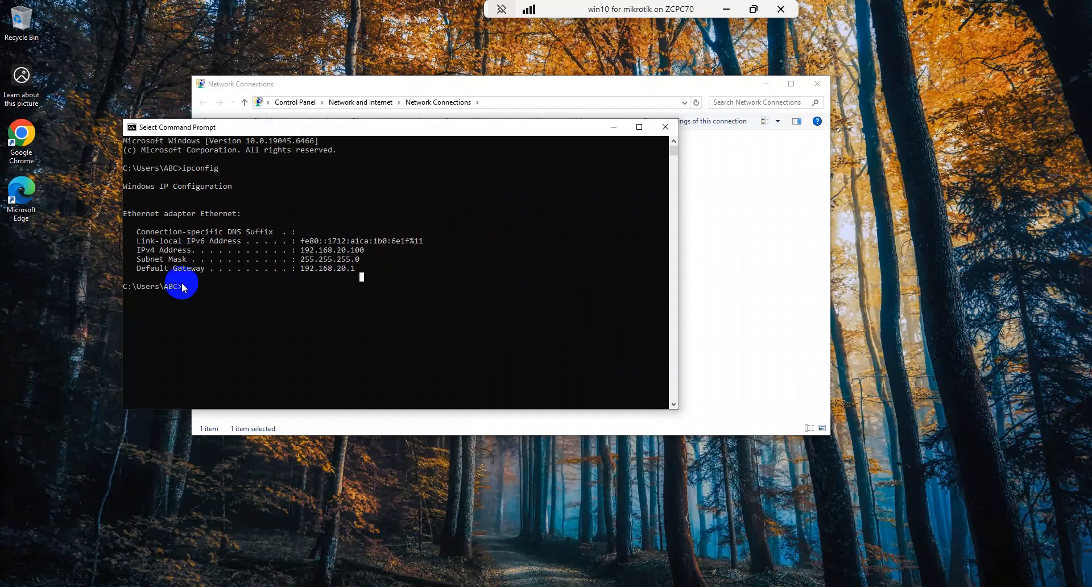